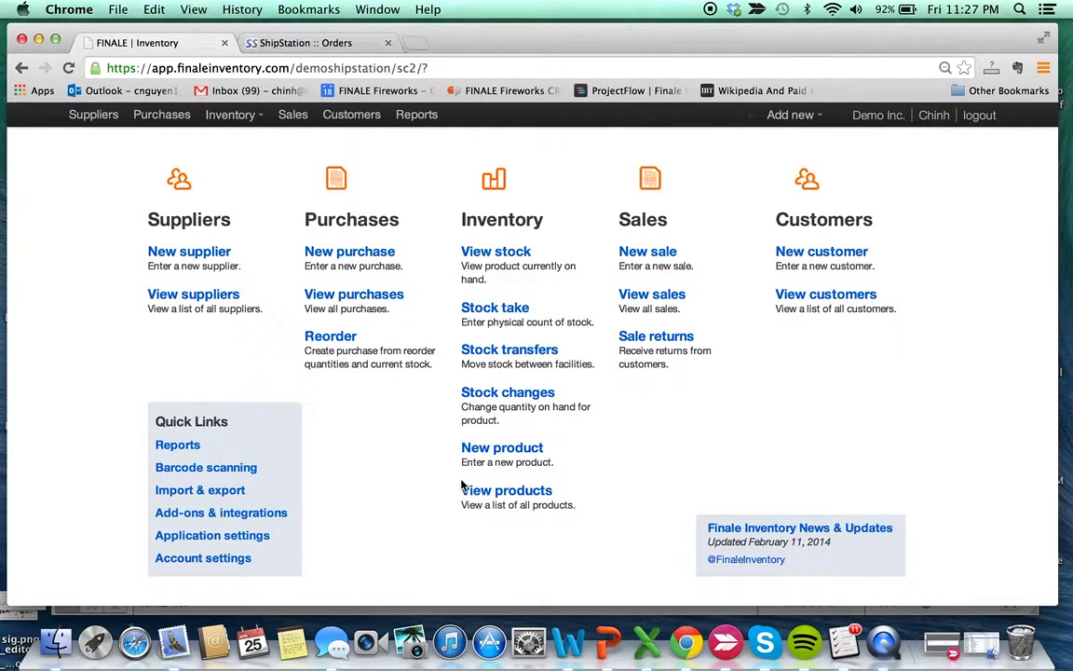
Open the Stock list to see Lavender Shampoo and Lavender Conditioner at 10 on hand each.
click(514, 253)
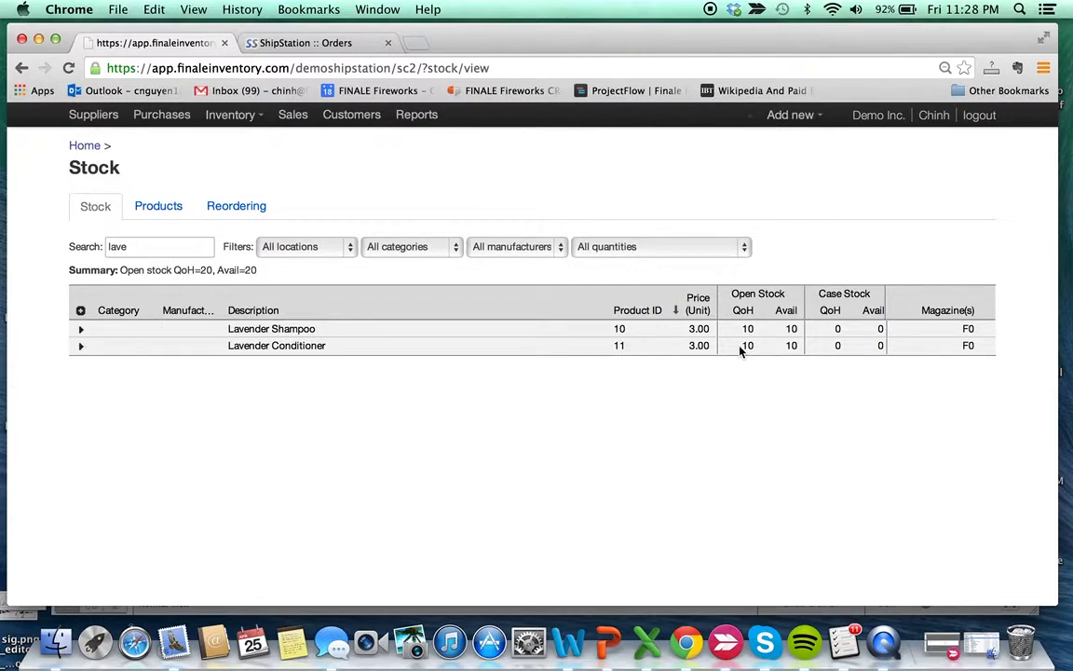
Create a new product using the custom product ID 15.
click(79, 145)
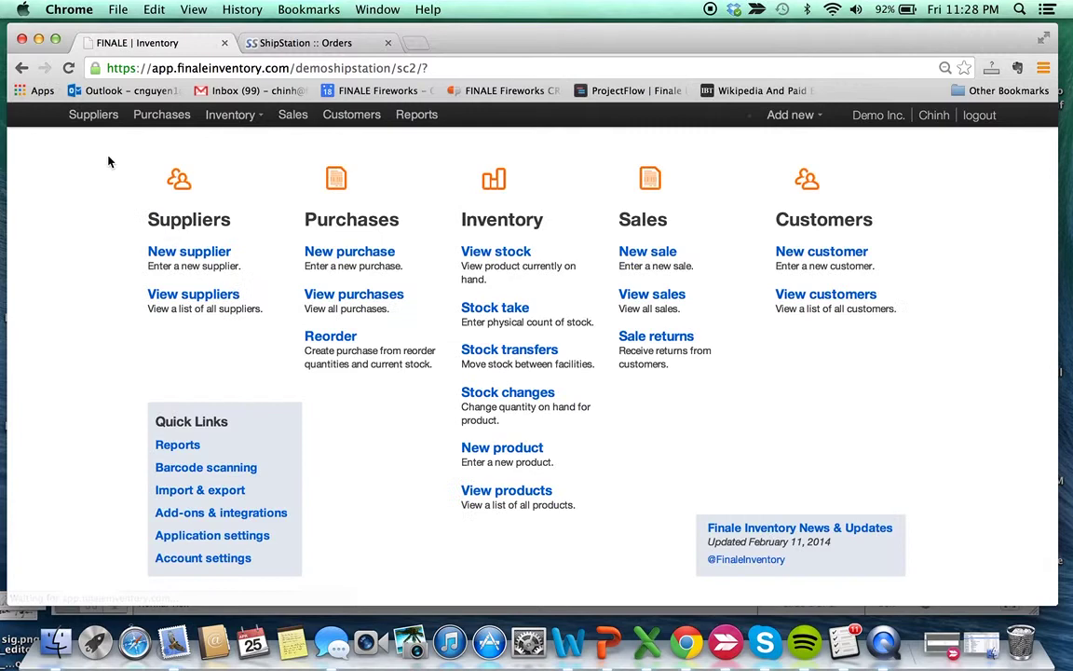
click(494, 448)
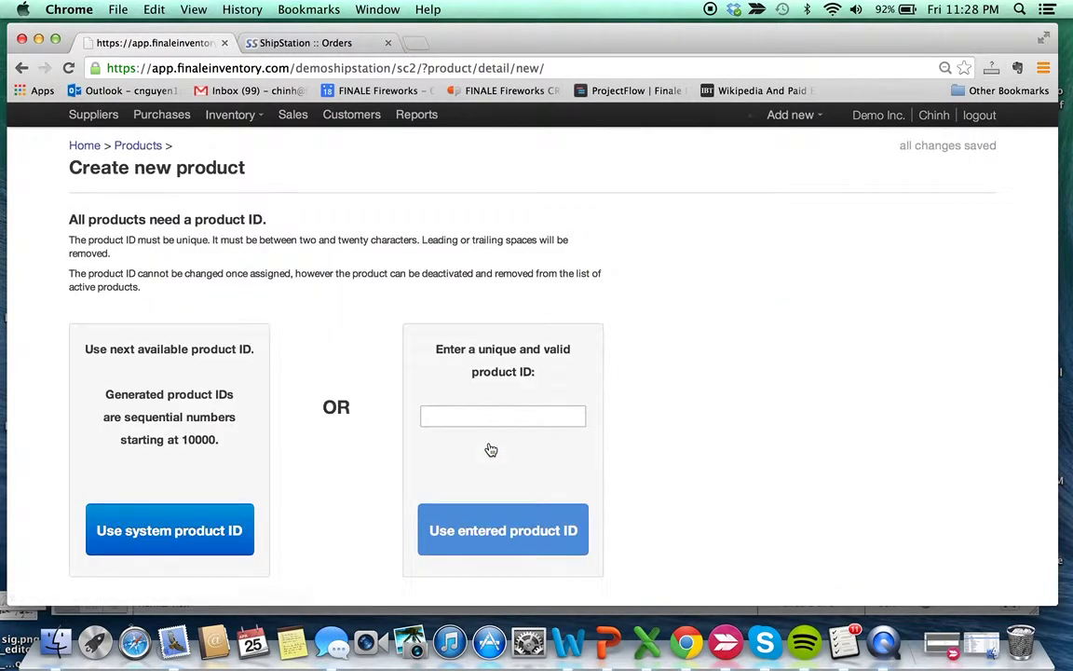
click(458, 419)
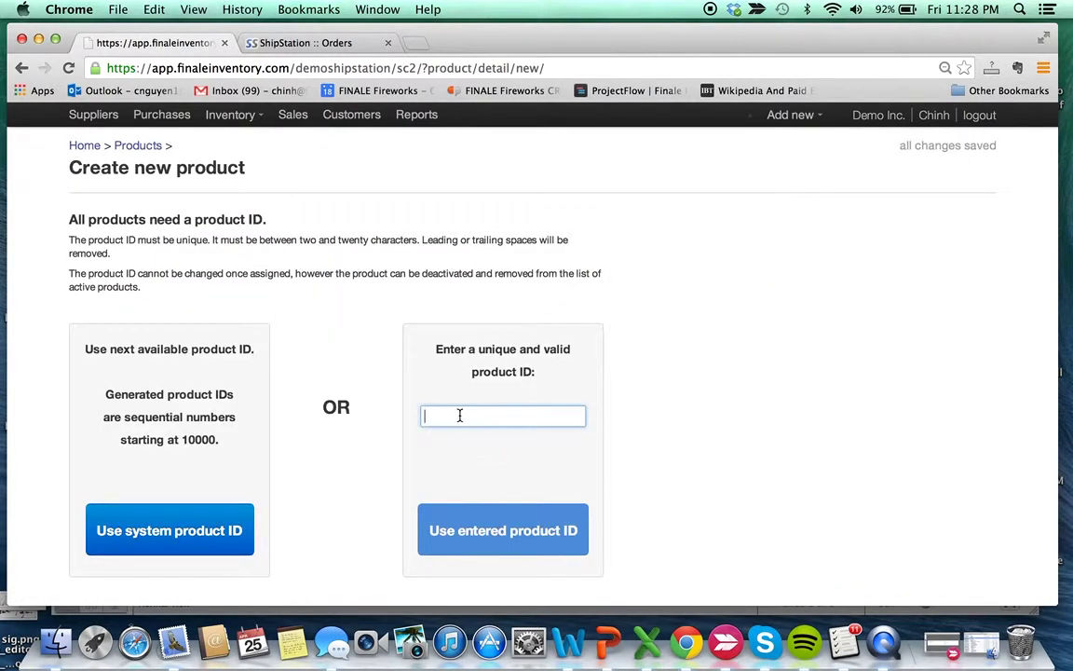
text(15)
click(466, 515)
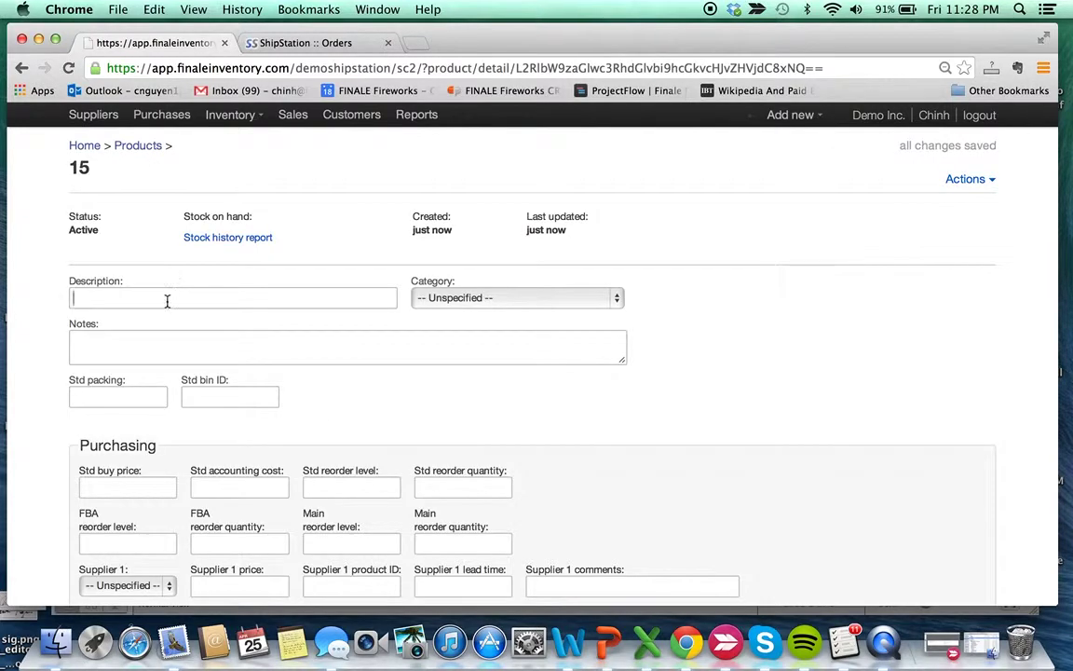
Paste 'Lavender Shampoo / Conditioner Bundle' as the description and set item price 5.
click(167, 298)
text(Lavender Shampoo / Conditioner Bundle)
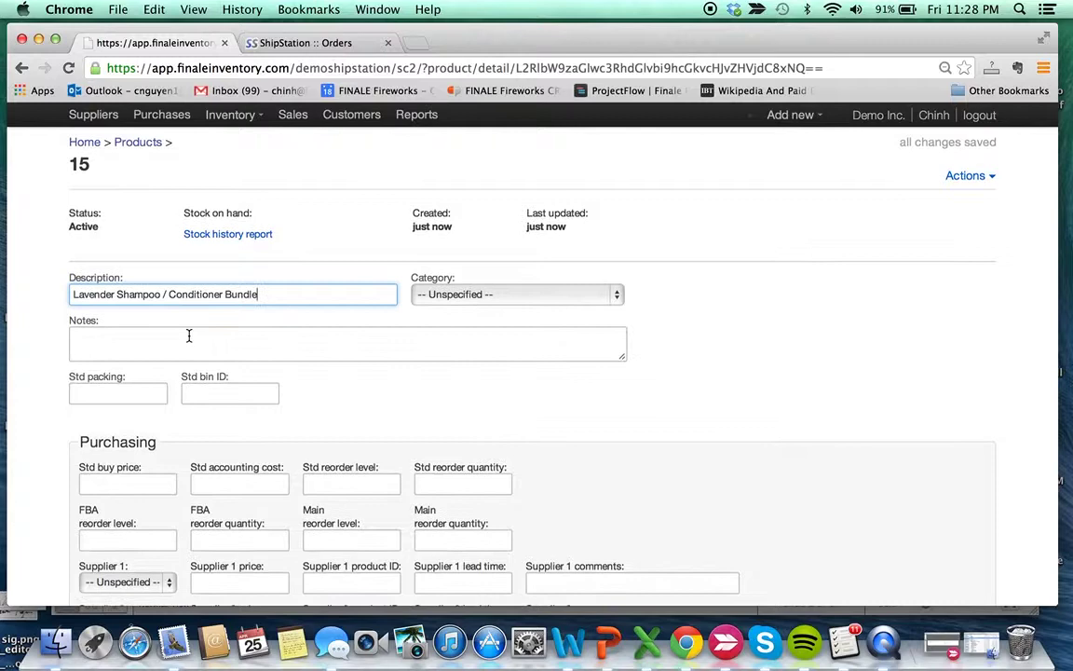
scroll(188, 337, down, 5)
scroll(188, 341, down, 2)
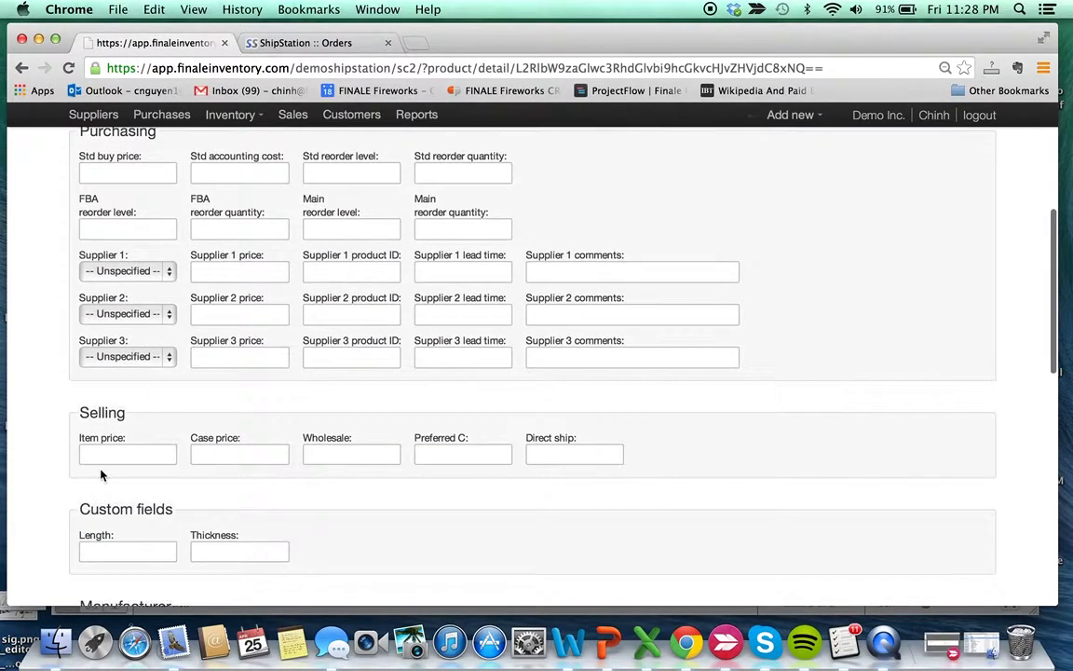
click(103, 453)
text(5)
scroll(186, 419, down, 3)
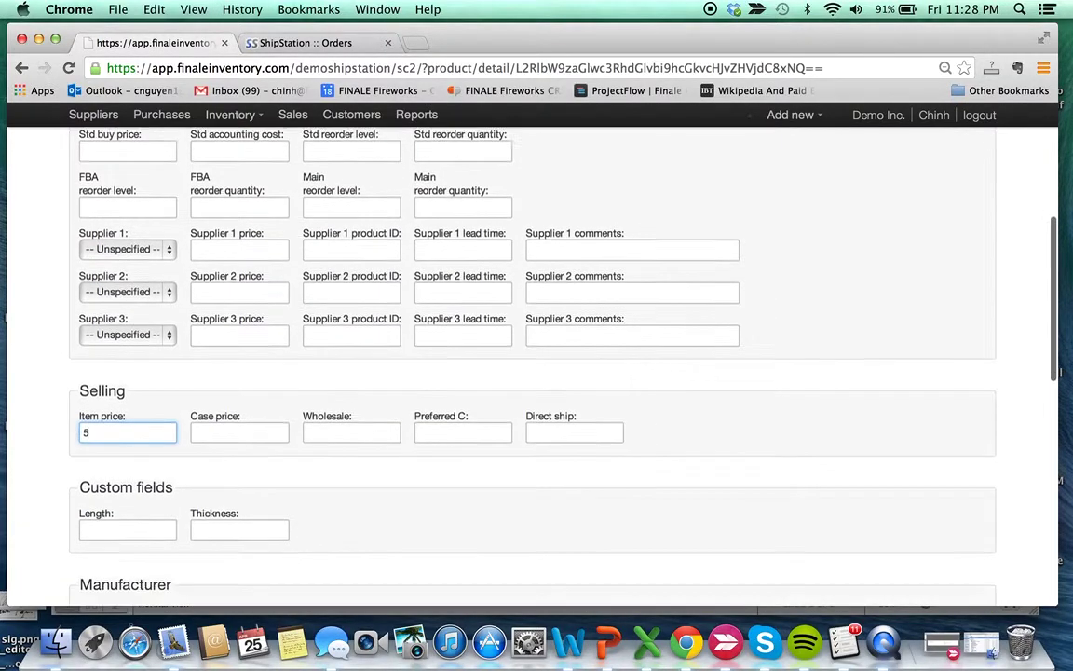
scroll(185, 420, down, 8)
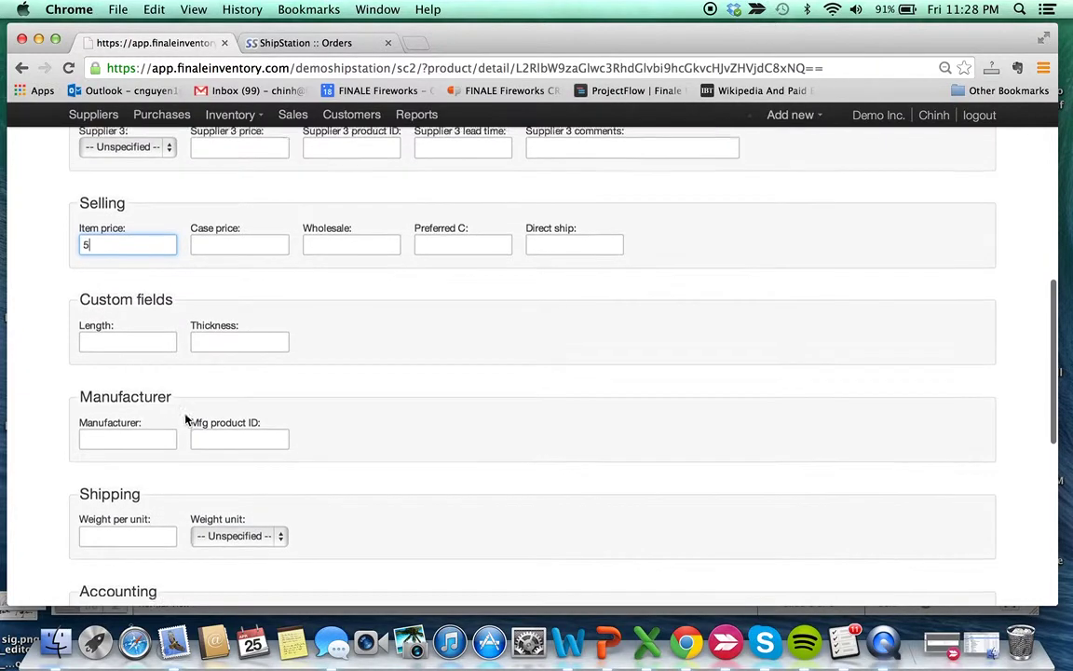
scroll(185, 419, down, 5)
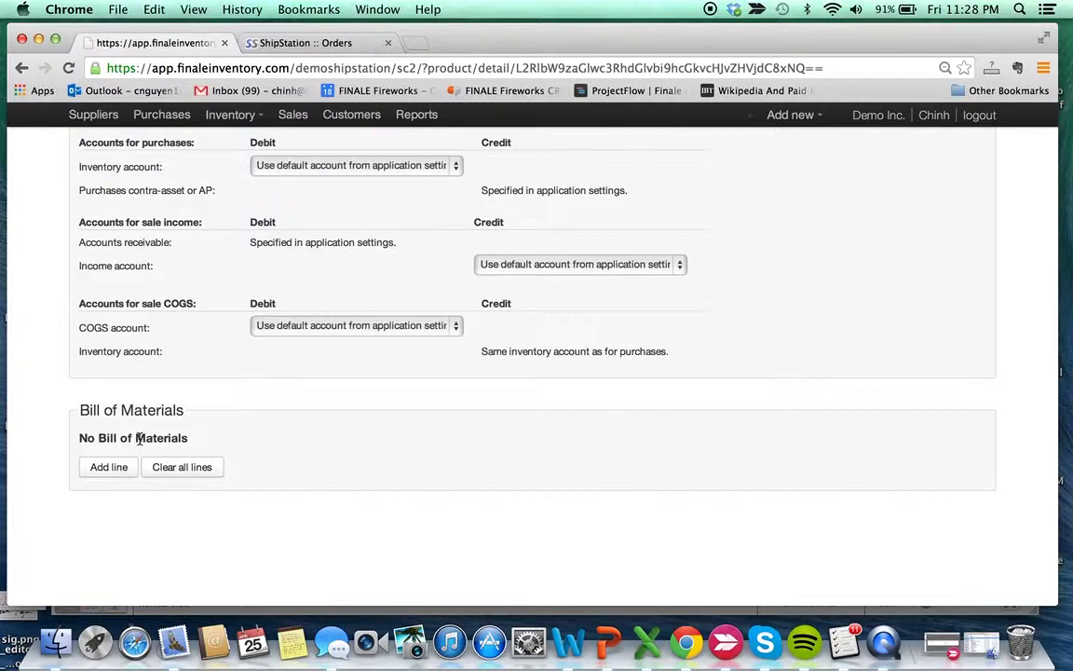
Add Lavender Shampoo (product 10) to the bill of materials with quantity 1.
click(106, 469)
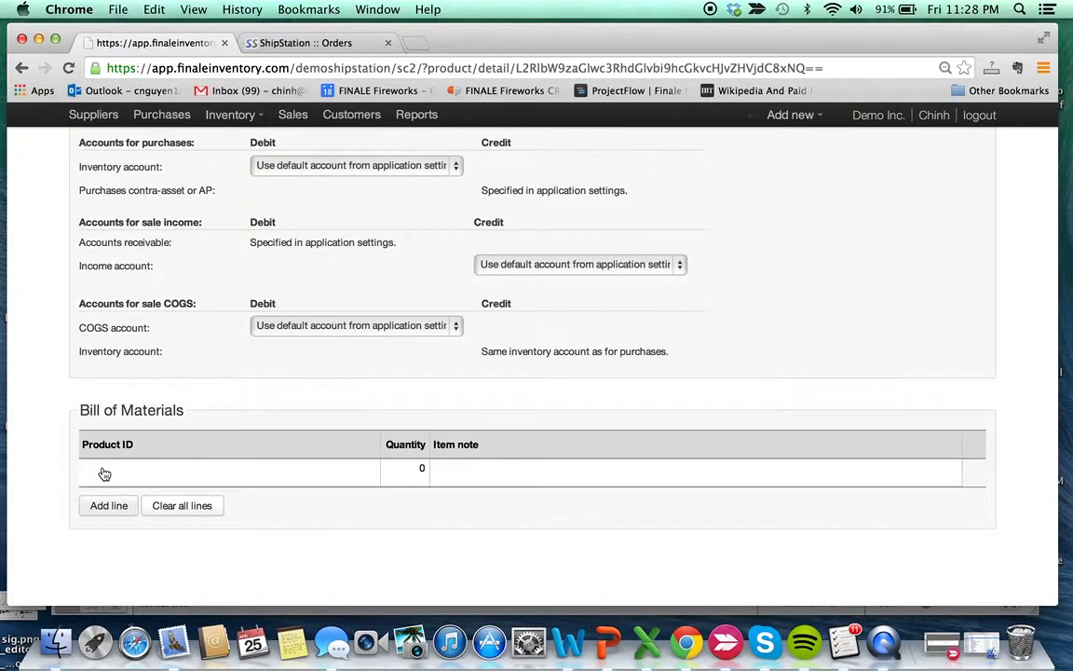
click(105, 474)
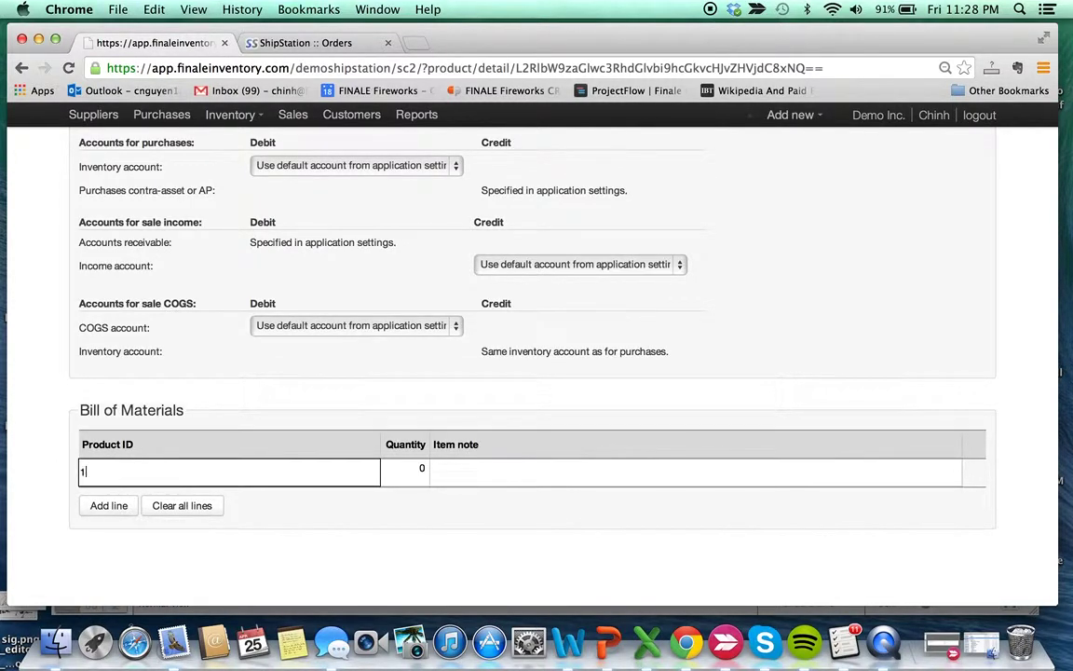
text(10)
click(420, 477)
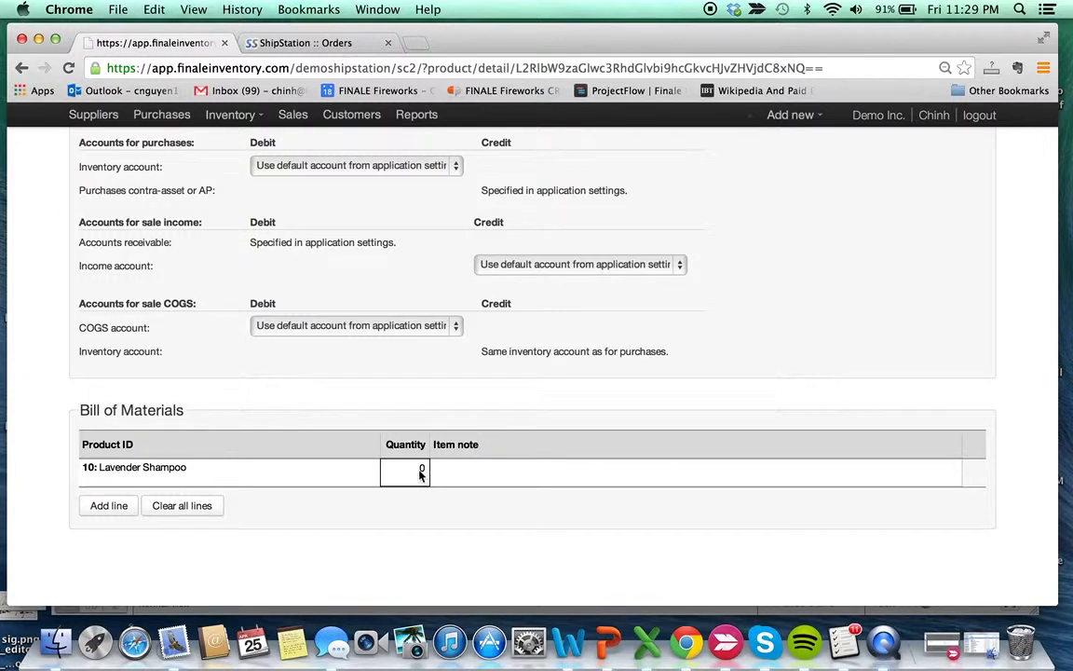
text(1)
click(460, 472)
Add Lavender Conditioner (product 11) to the bill of materials with quantity 1.
click(122, 511)
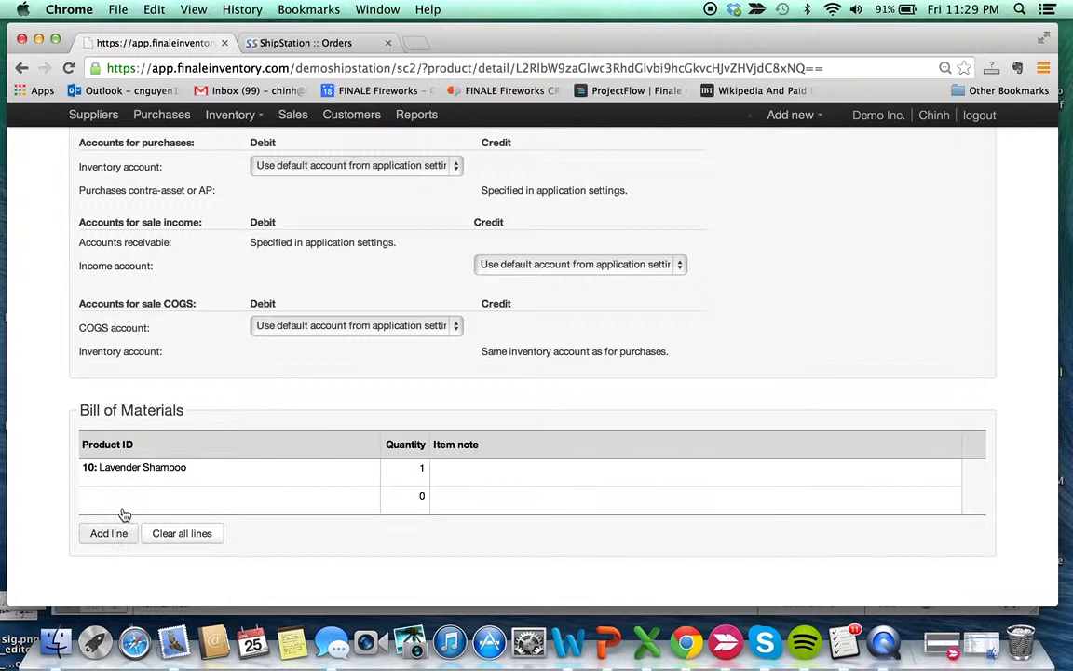
click(122, 512)
text(11)
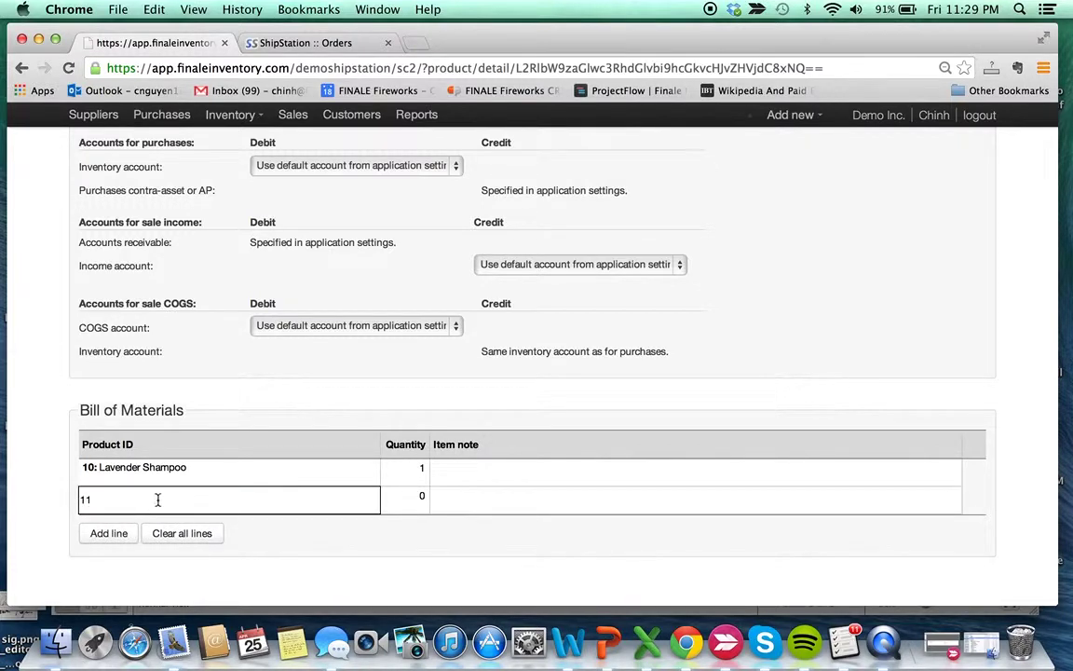
click(418, 495)
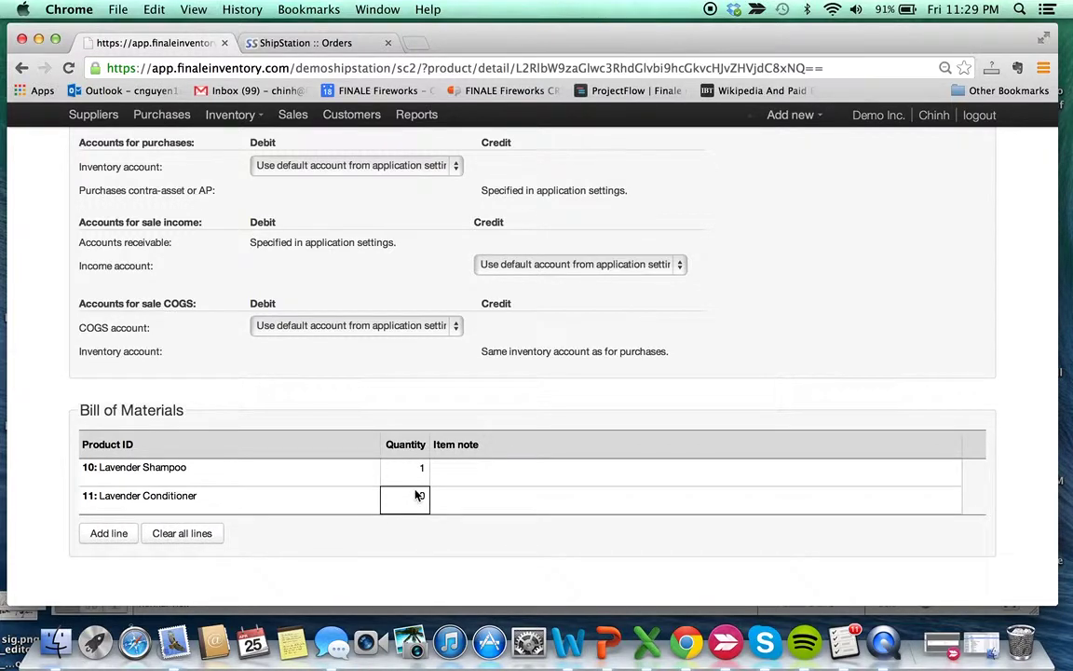
text(1)
click(484, 501)
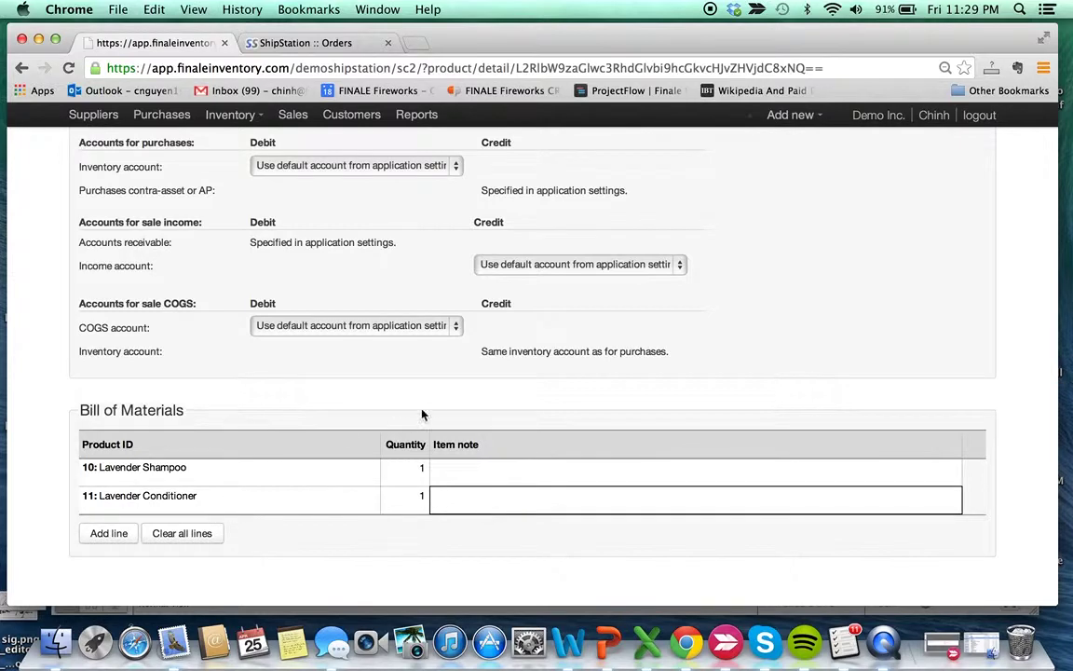
scroll(736, 319, up, 15)
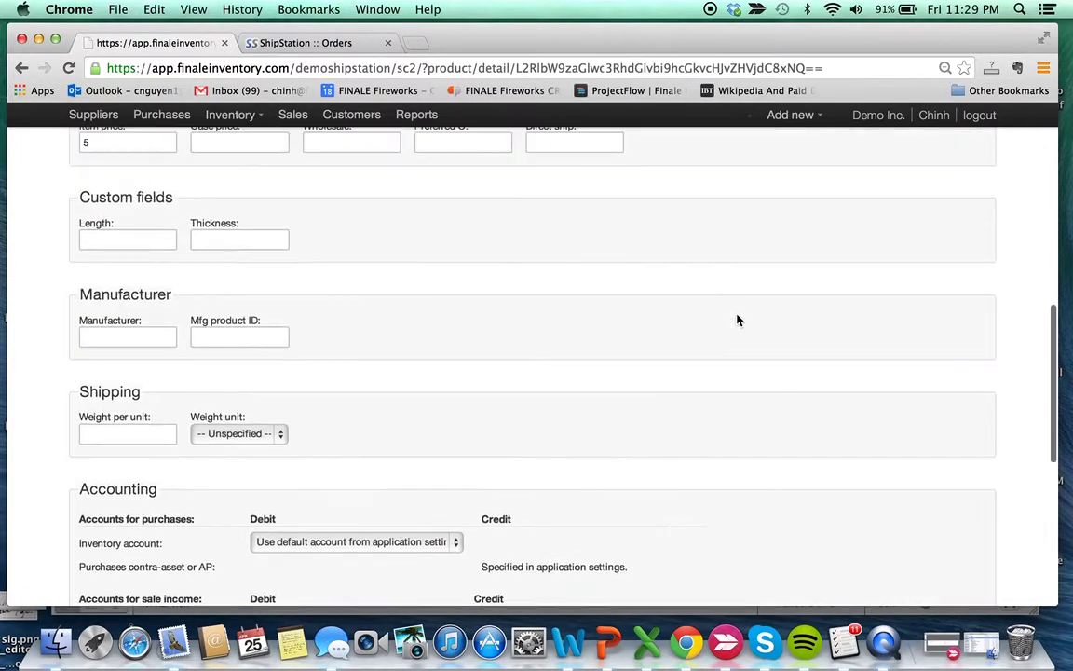
Save bundle product 15 and check its Stock row: price 5.00, 0 on hand.
click(954, 149)
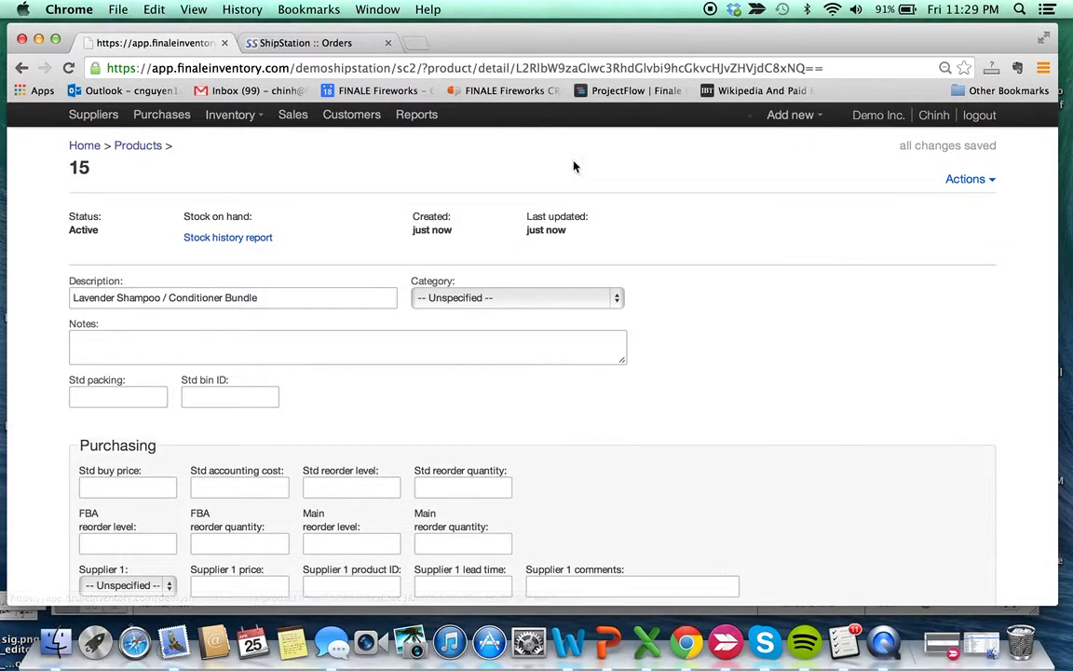
click(84, 146)
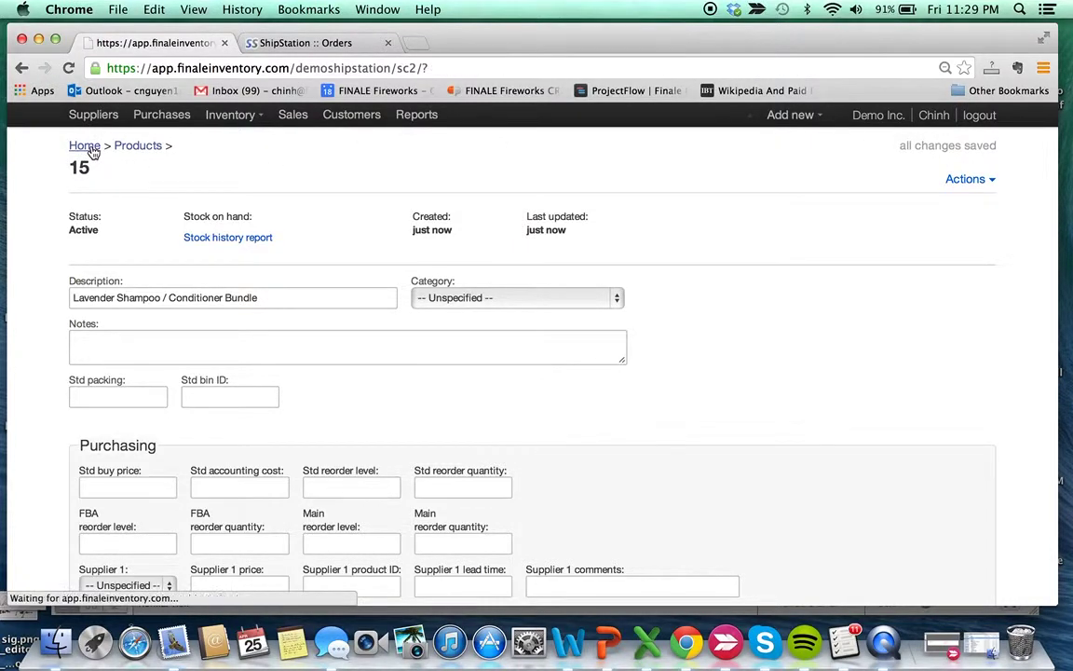
click(477, 251)
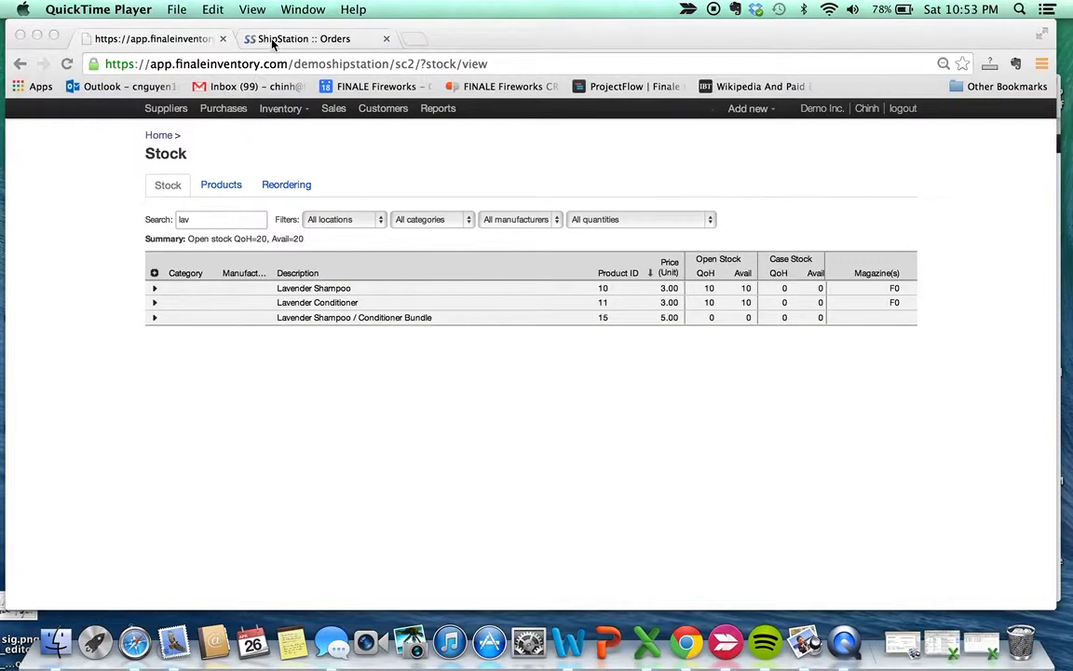
Open shipped ShipStation order Demo-555 and review its item: 3 of SKU abc123.
click(273, 43)
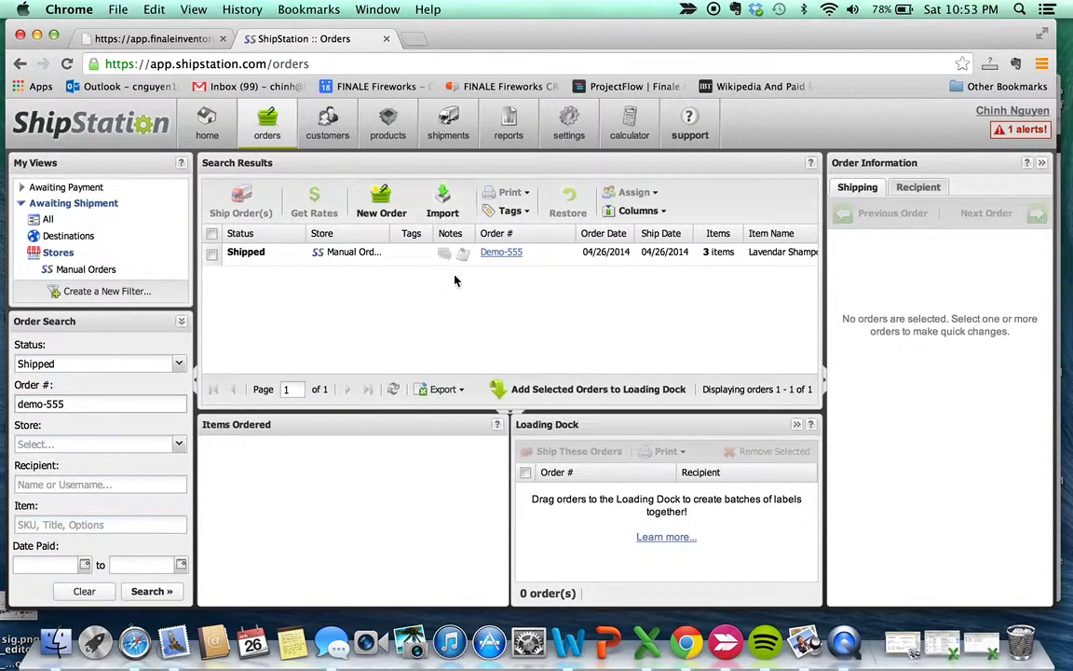
click(502, 256)
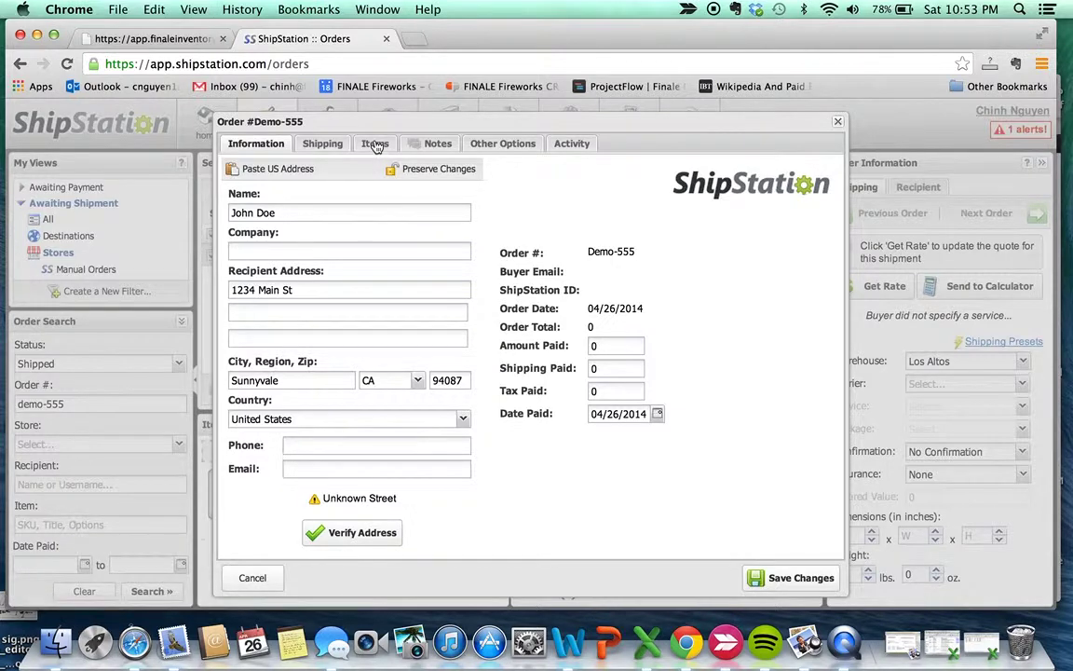
click(376, 145)
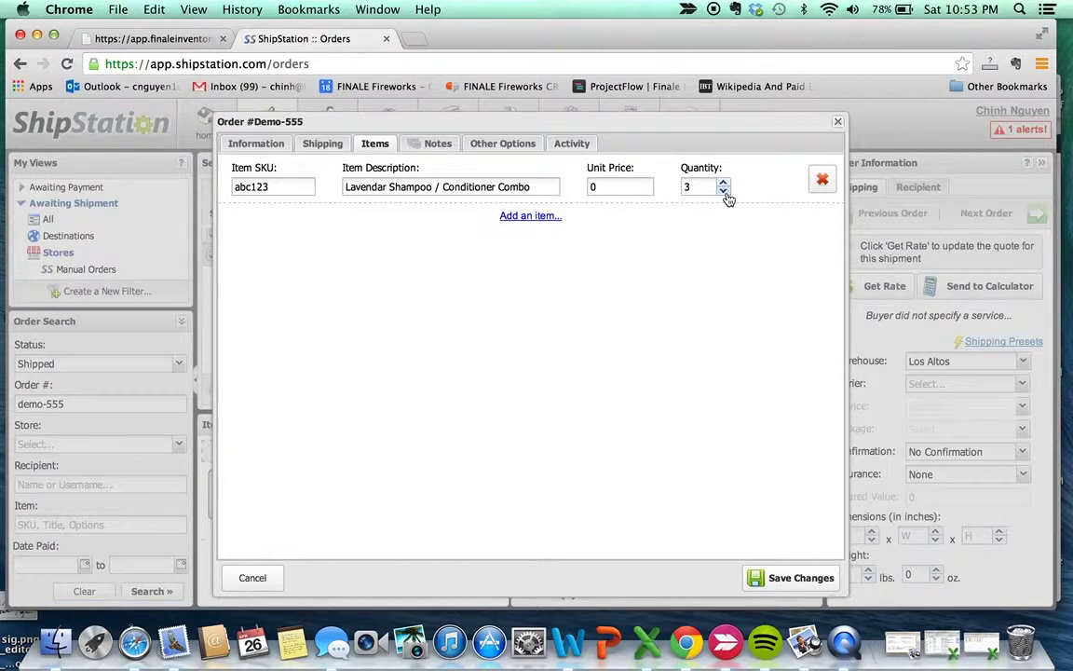
Sync shipped order Demo-555 into Finale through the ShipStation integration page.
click(838, 122)
click(164, 43)
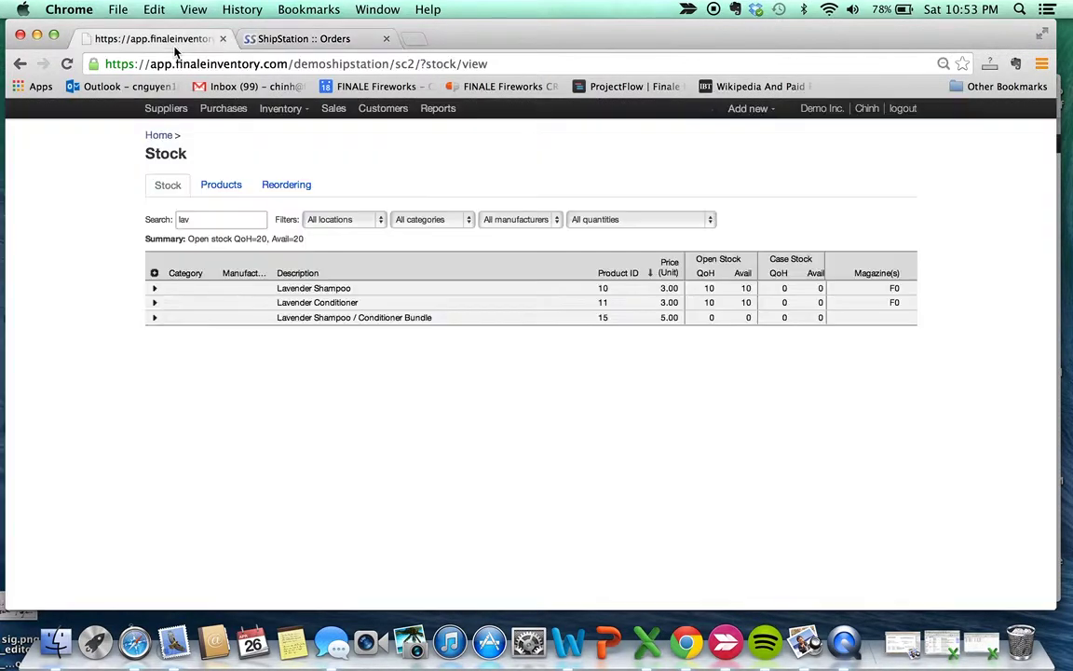
click(162, 138)
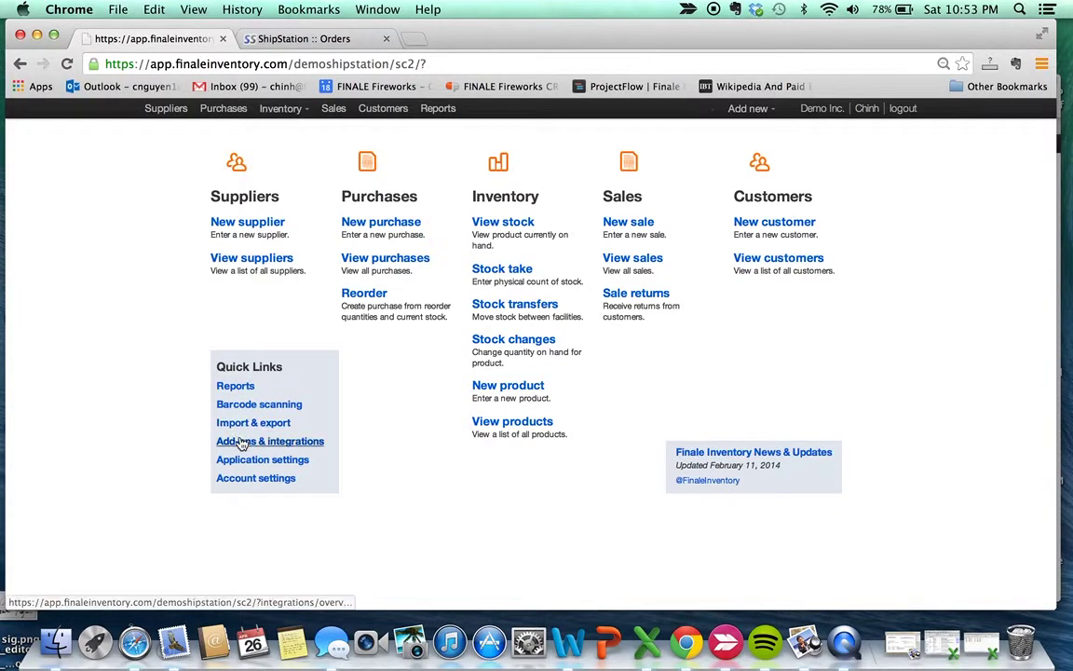
click(241, 442)
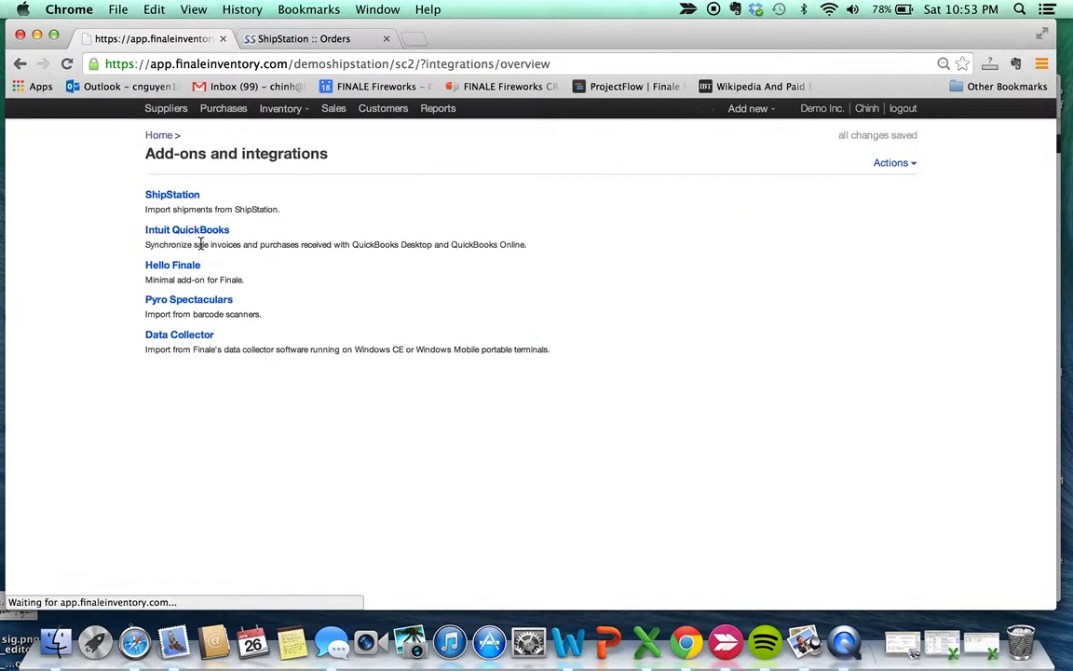
click(183, 198)
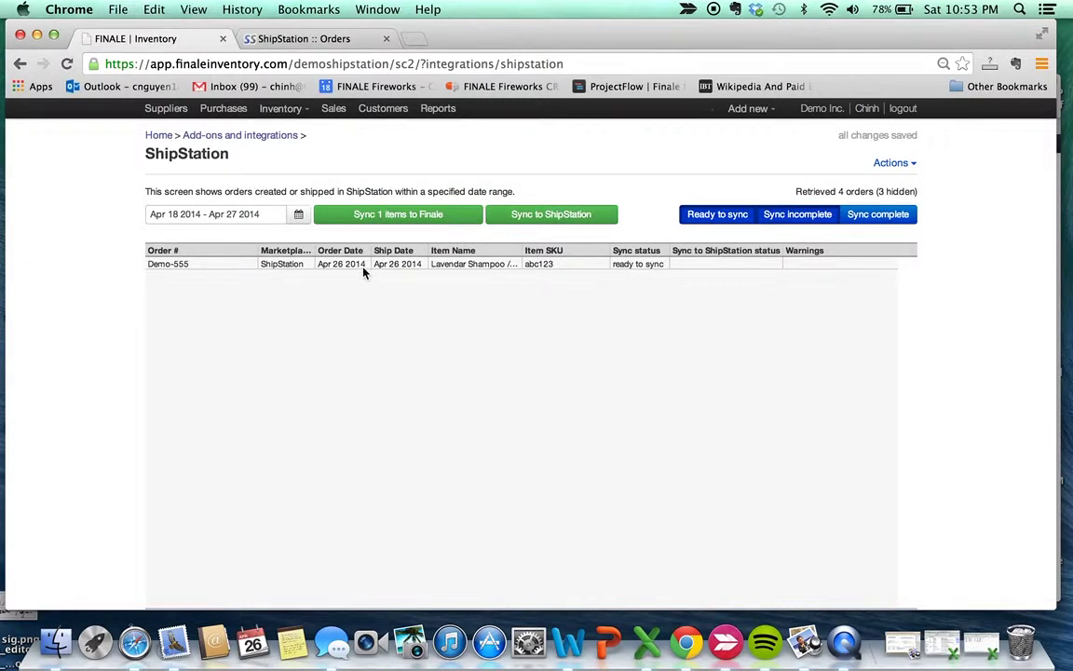
click(391, 218)
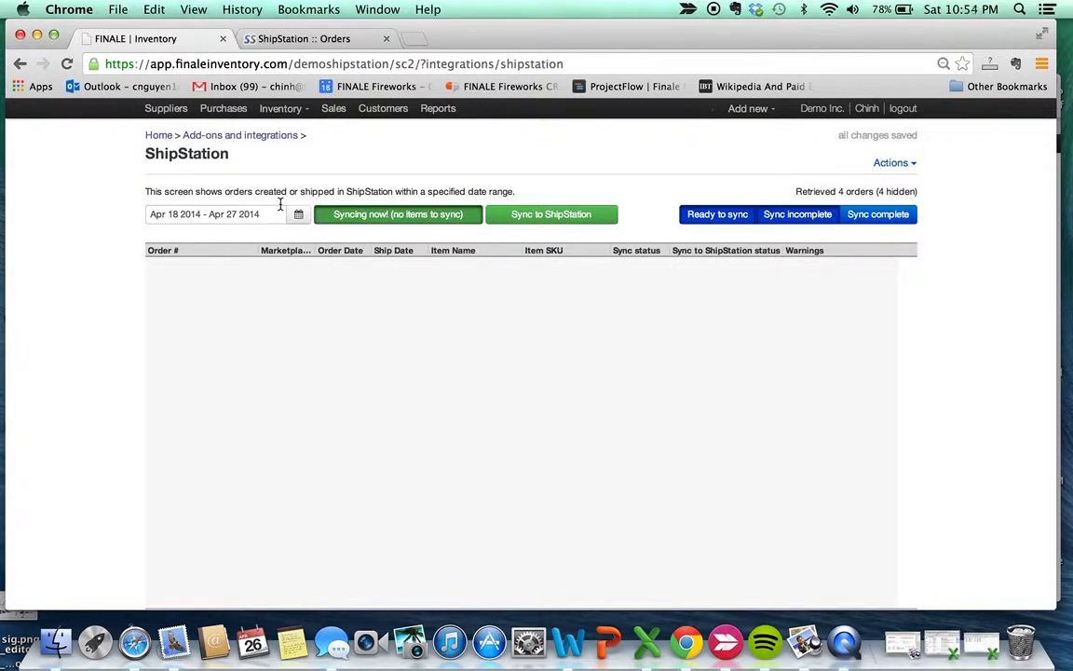
click(158, 136)
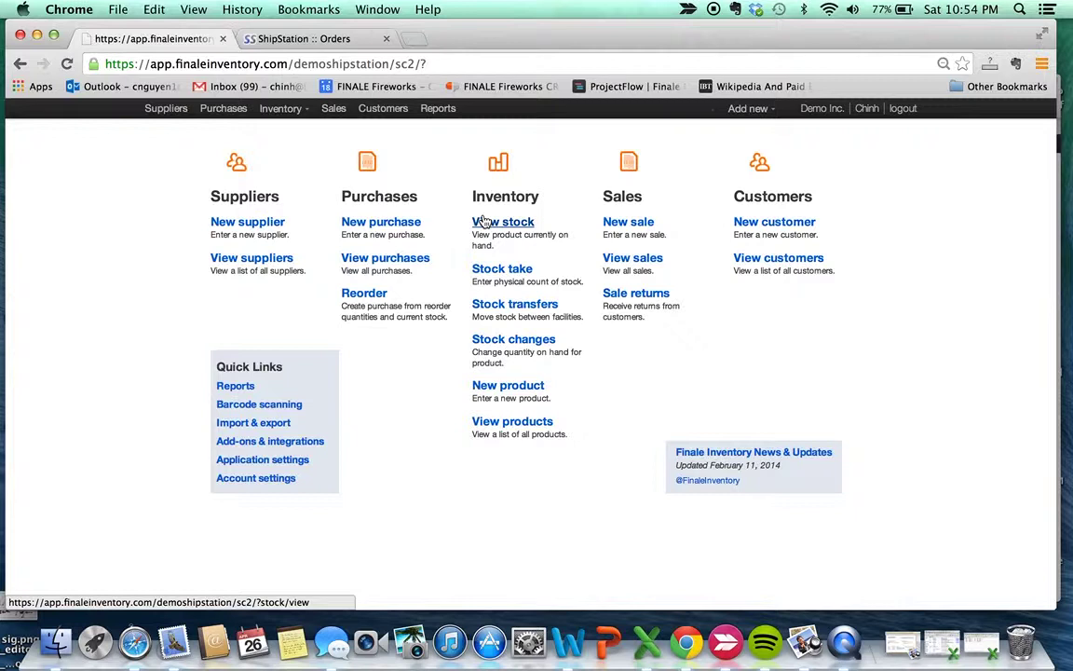
Open the Stock list to verify both lavender products dropped from 10 to 7 on hand.
click(484, 221)
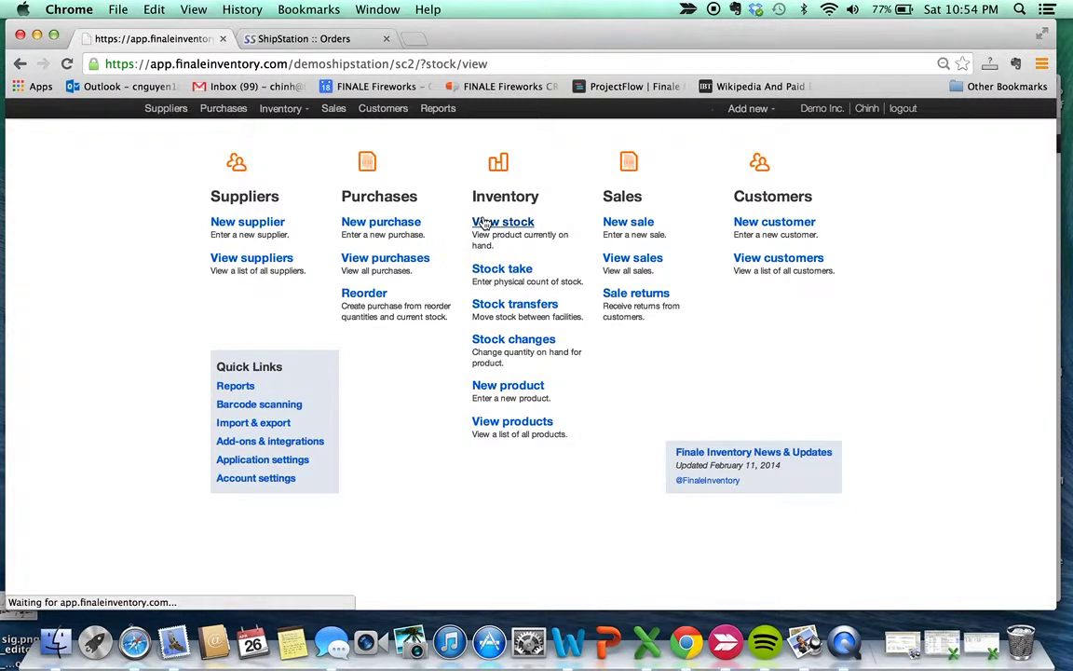